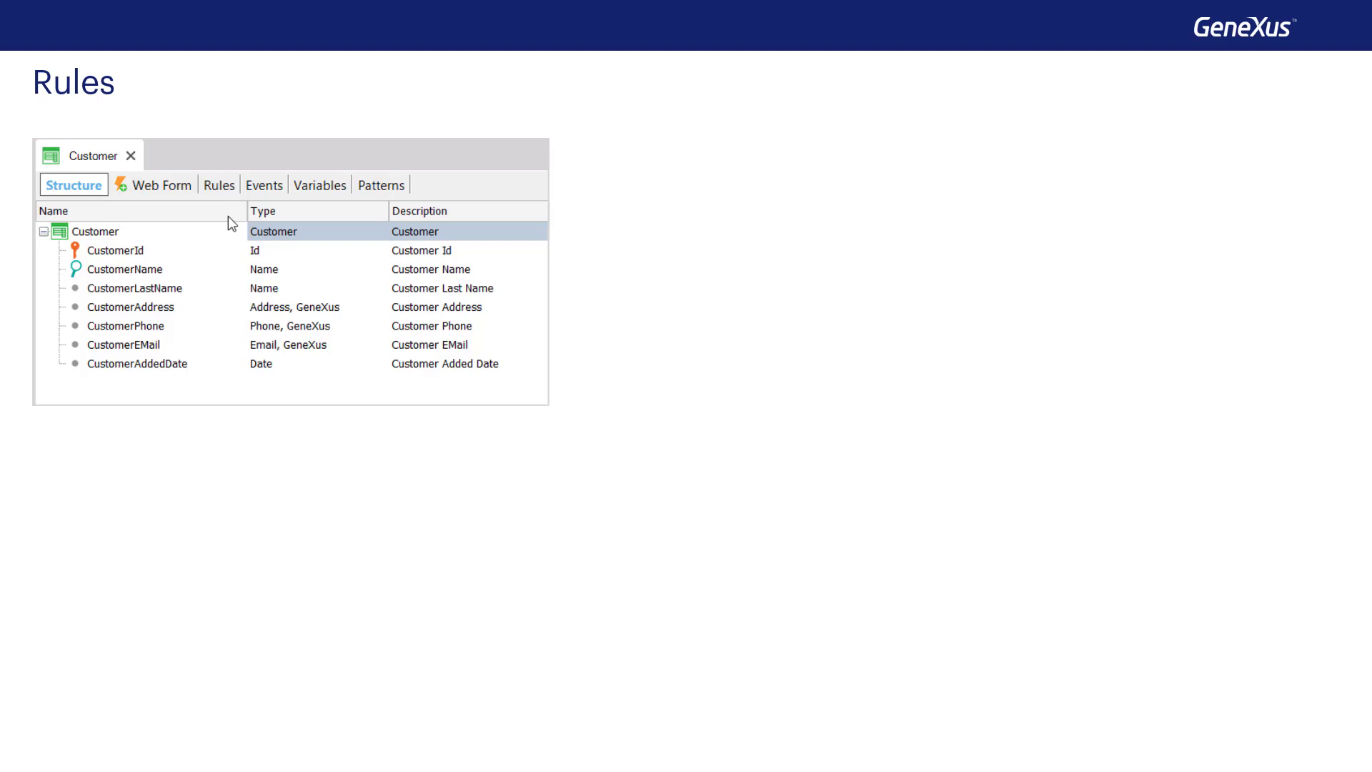
Show the Customer transaction's rules and their triggering events diagram
{"action": "left_click", "coordinate": [225, 190]}
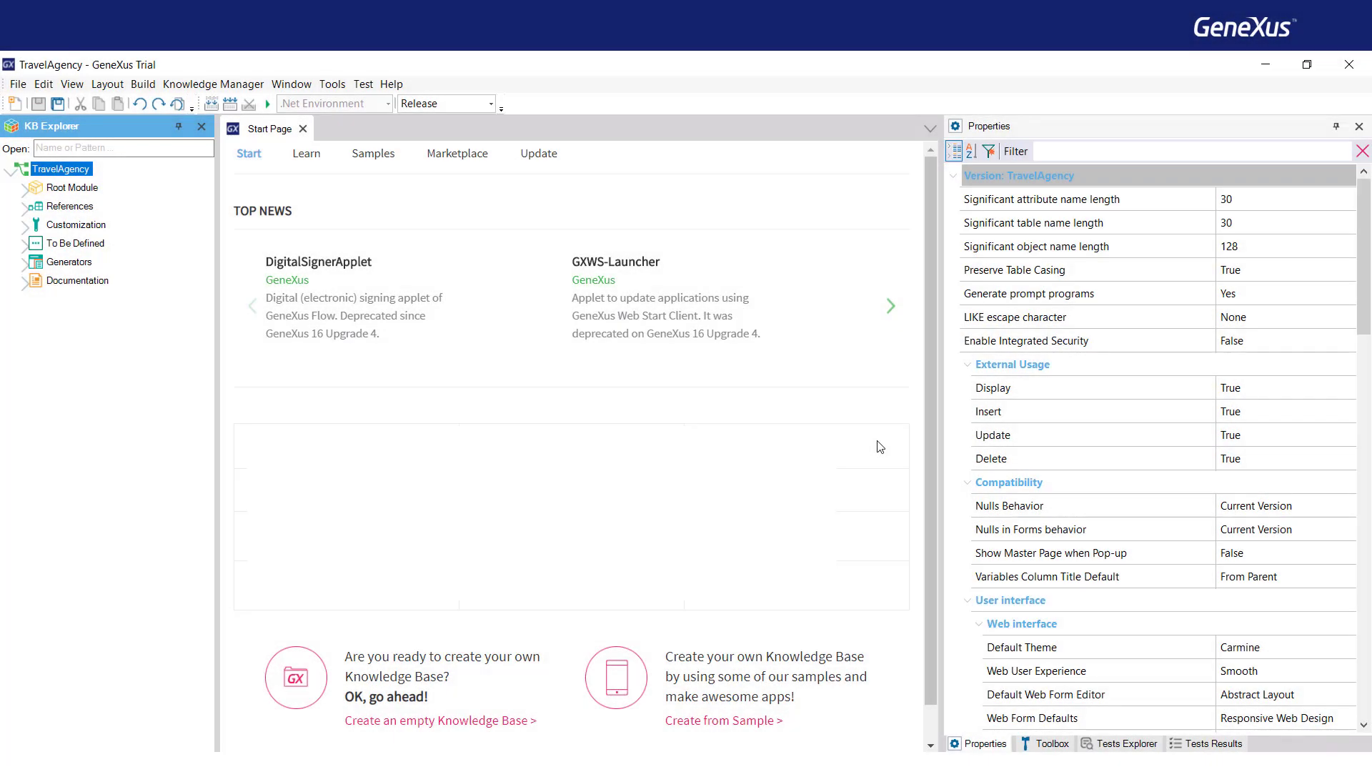
{"action": "left_click_drag", "start_coordinate": [1366, 281], "coordinate": [1368, 415]}
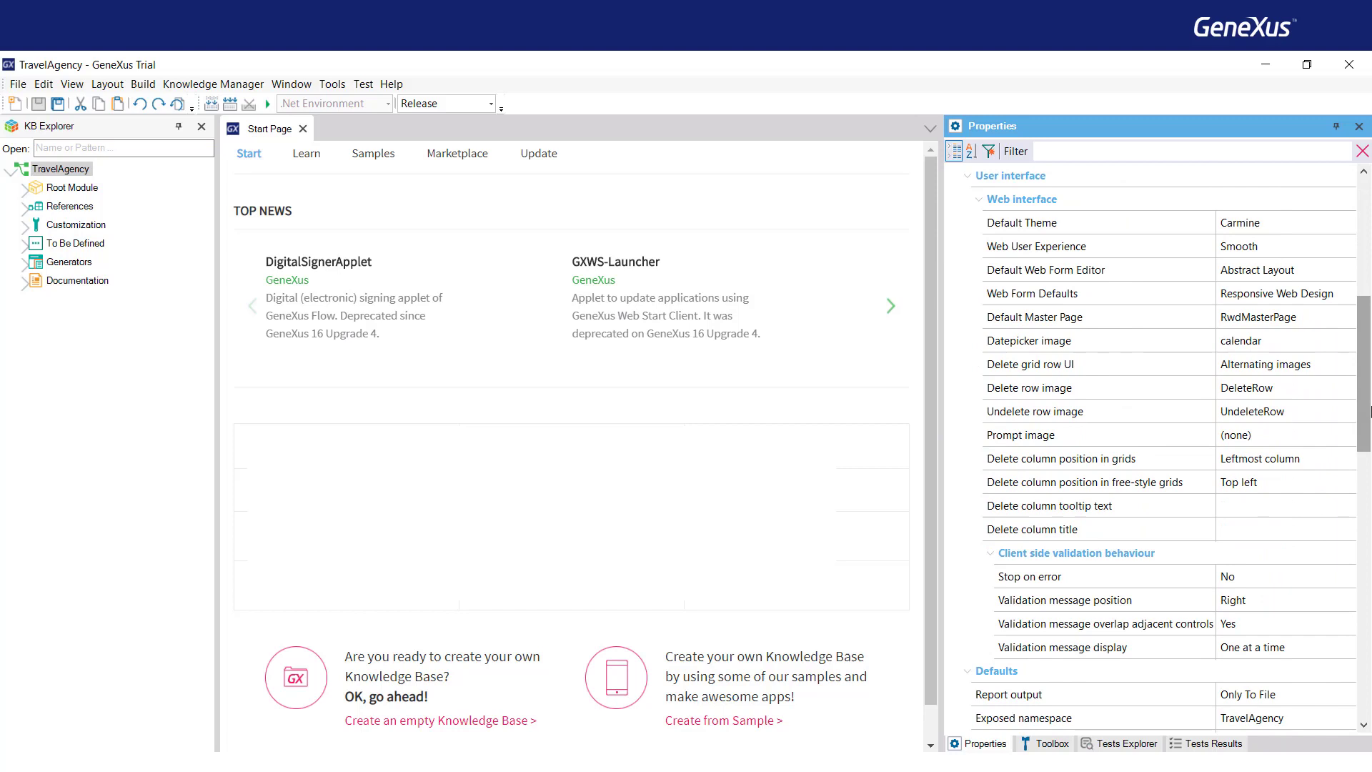
Select the TravelAgency Client side validation behaviour property category
{"action": "left_click", "coordinate": [1181, 553]}
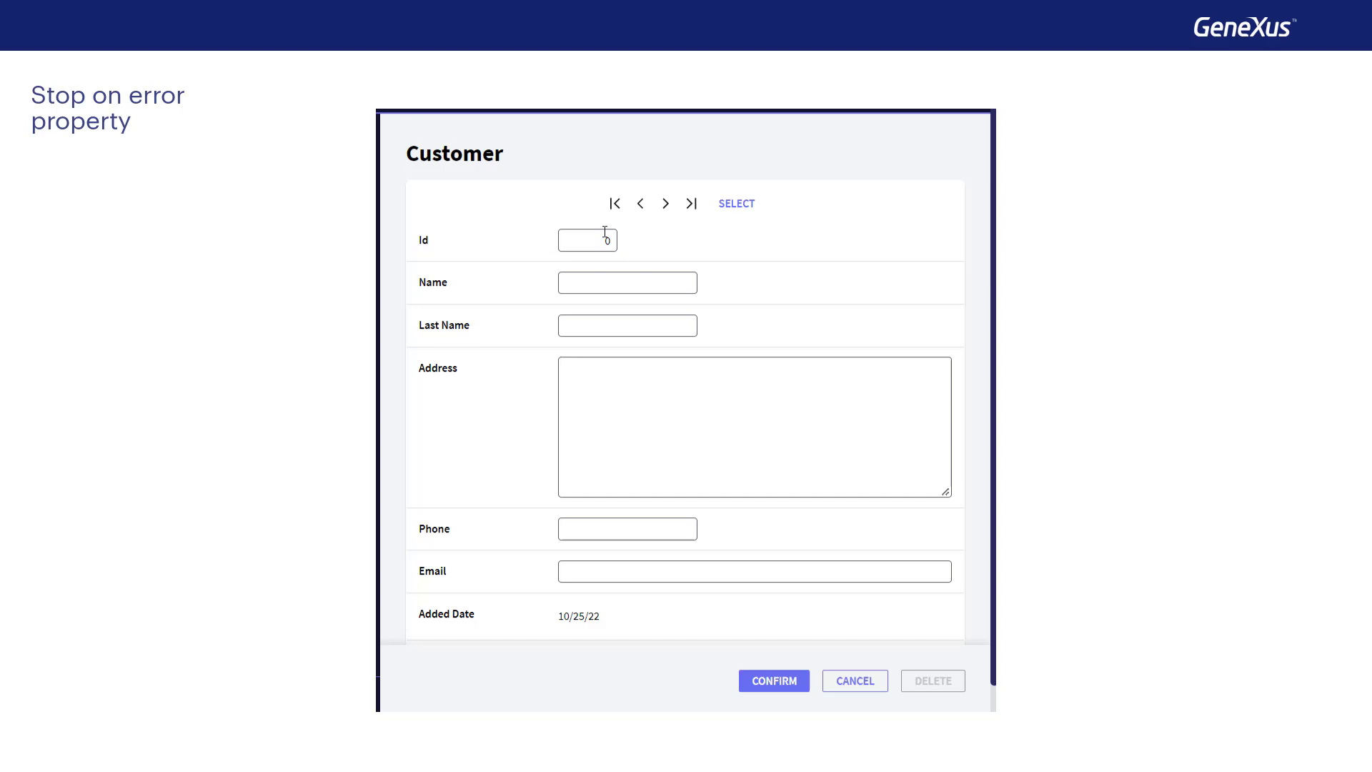
Tab from Id through Name, Last Name and Address, leaving Name blank
{"action": "left_click", "coordinate": [602, 240]}
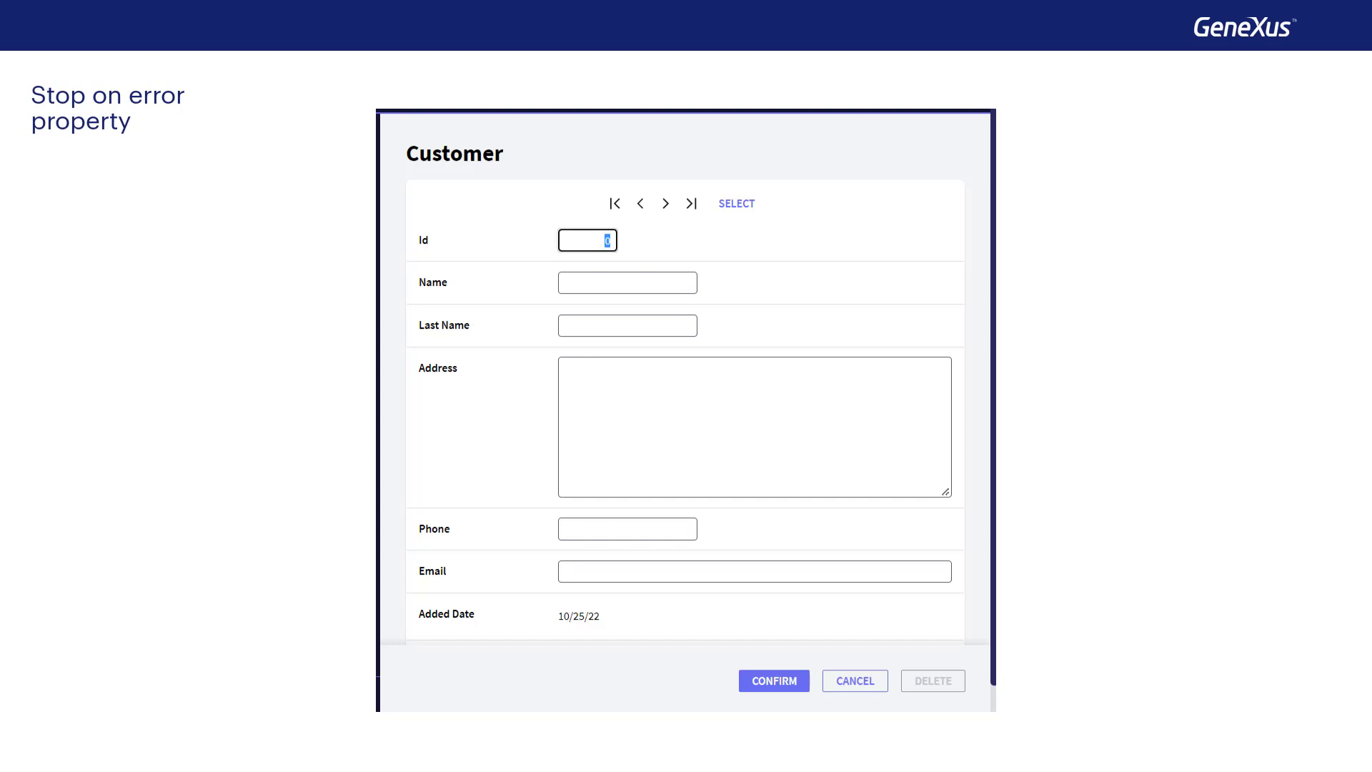
{"action": "key", "text": "Tab"}
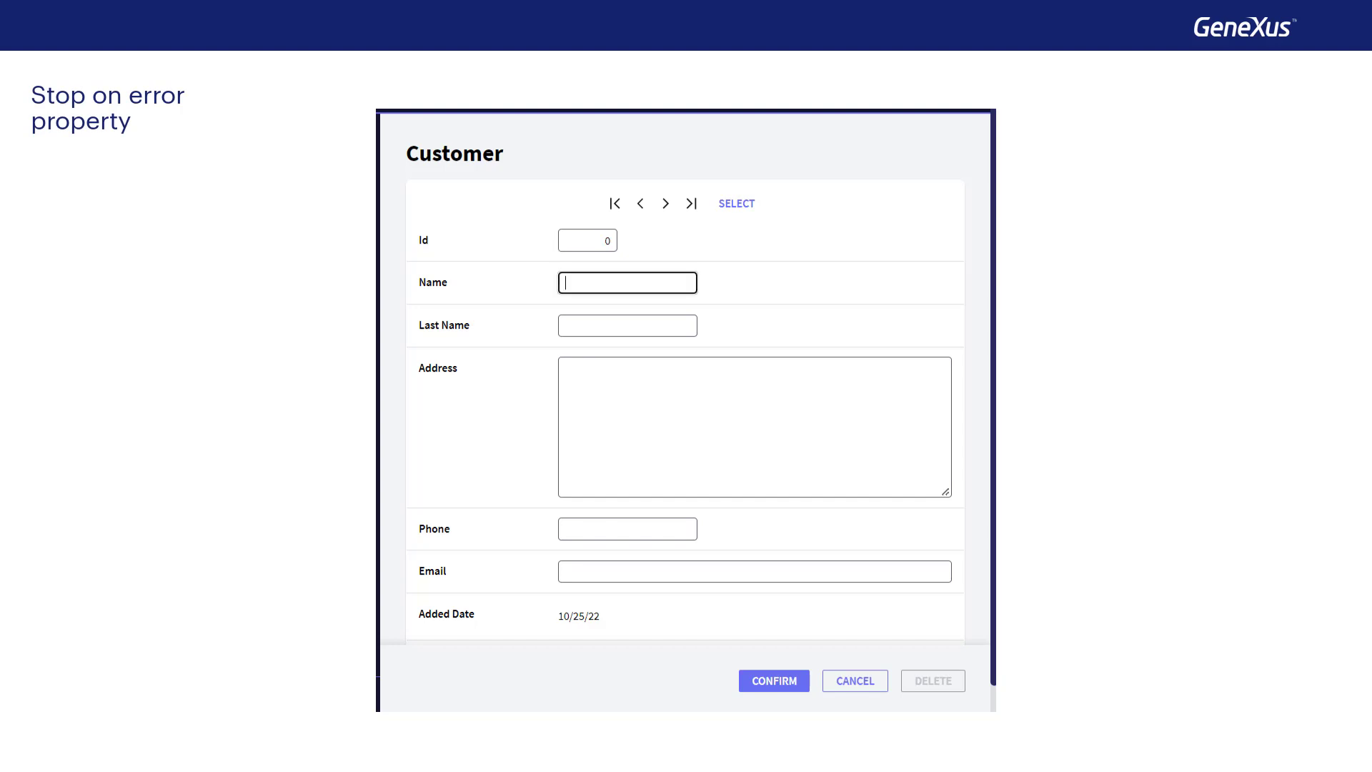
{"action": "key", "text": "Tab"}
{"action": "type", "text": "Jo"}
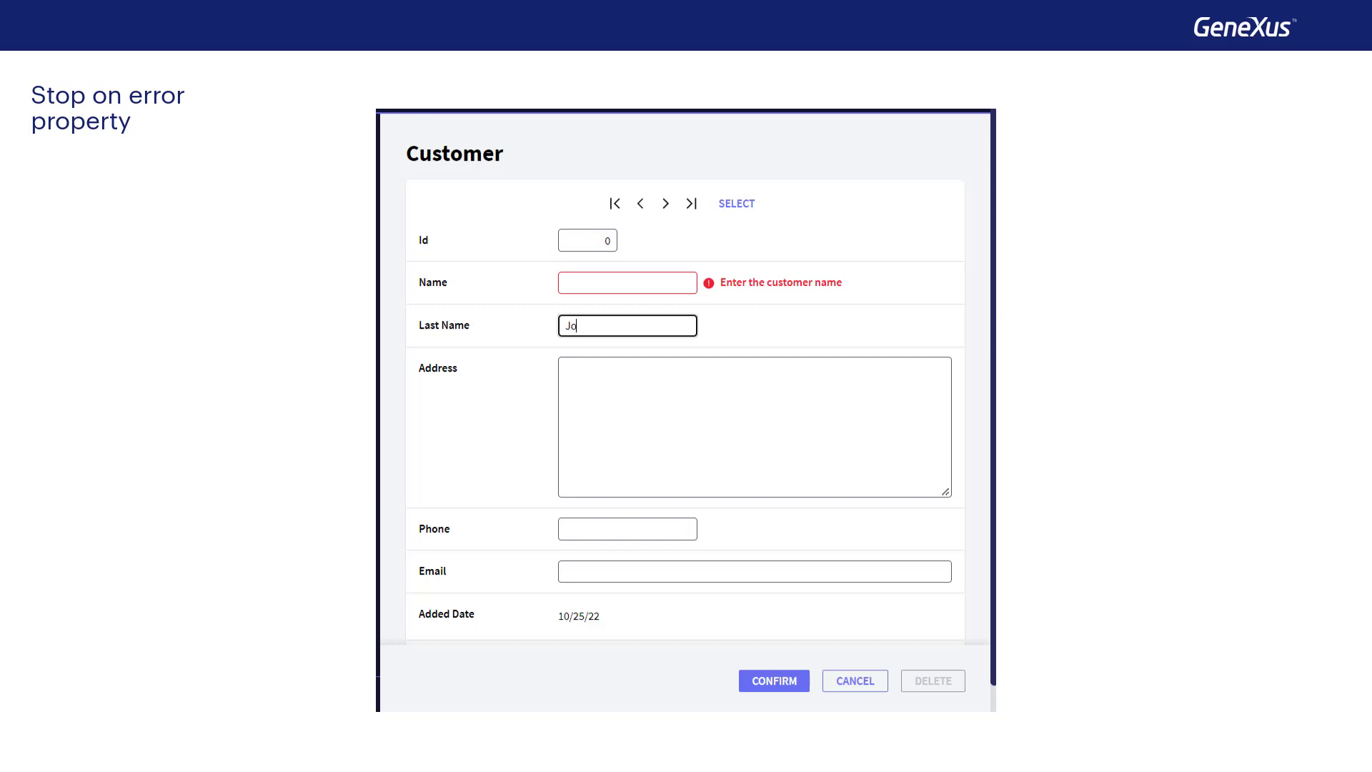
{"action": "type", "text": "nes"}
{"action": "key", "text": "Tab"}
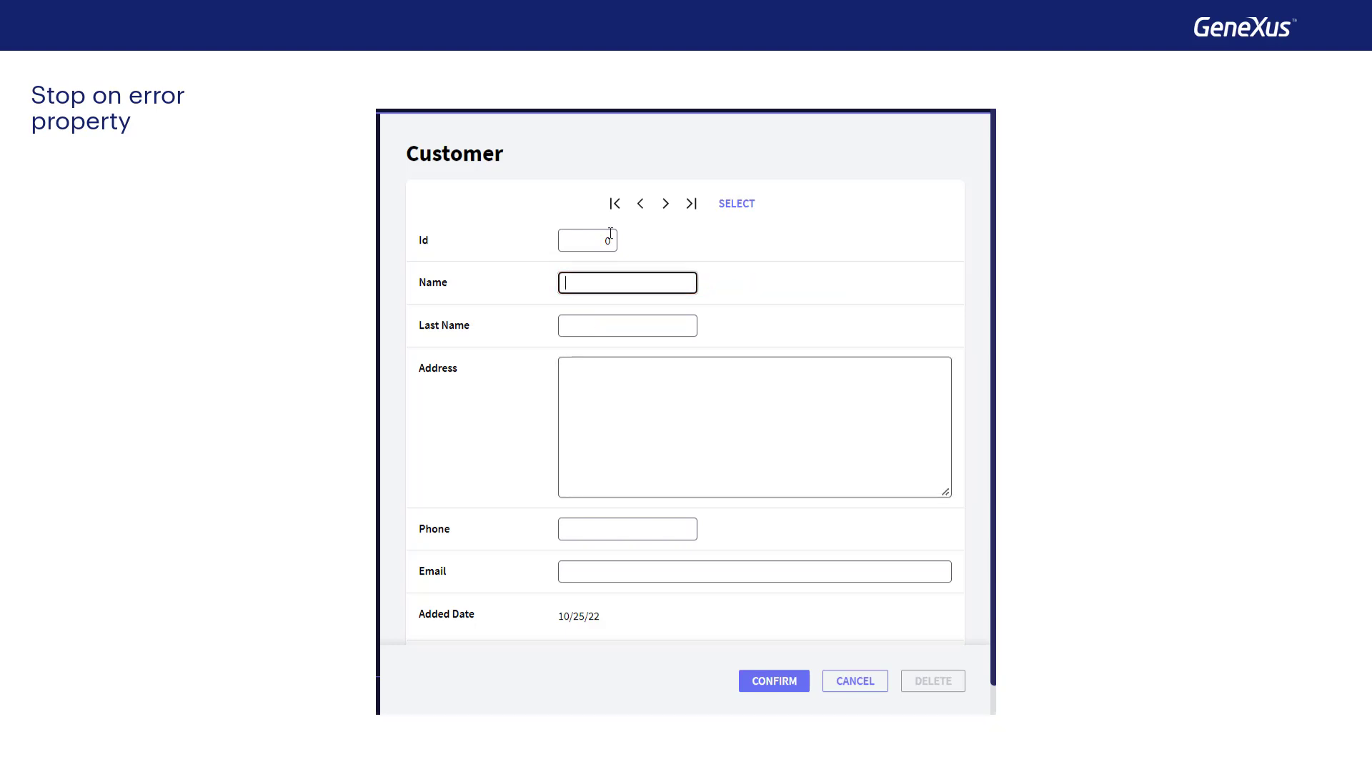
{"action": "key", "text": "Tab"}
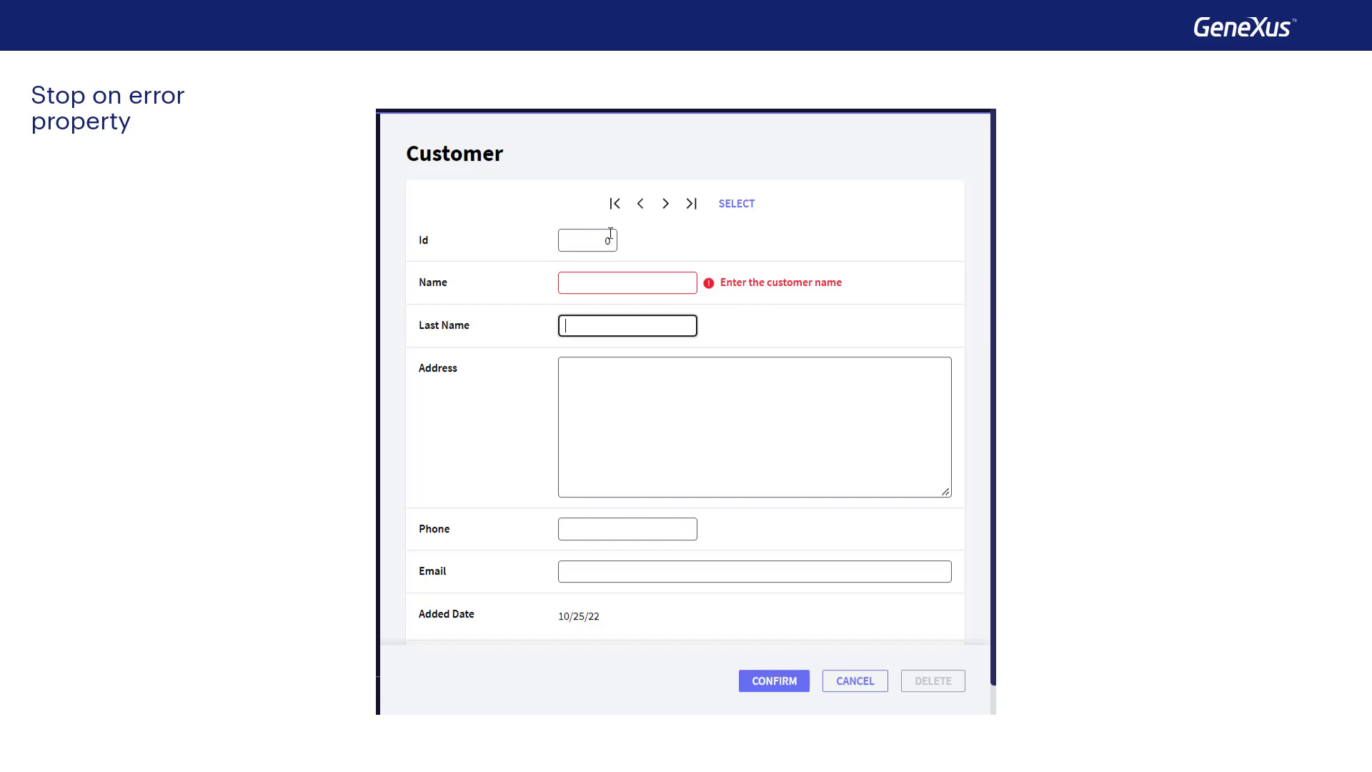
Enter Tom in the customer Name field and move on to Last Name
{"action": "left_click", "coordinate": [639, 281]}
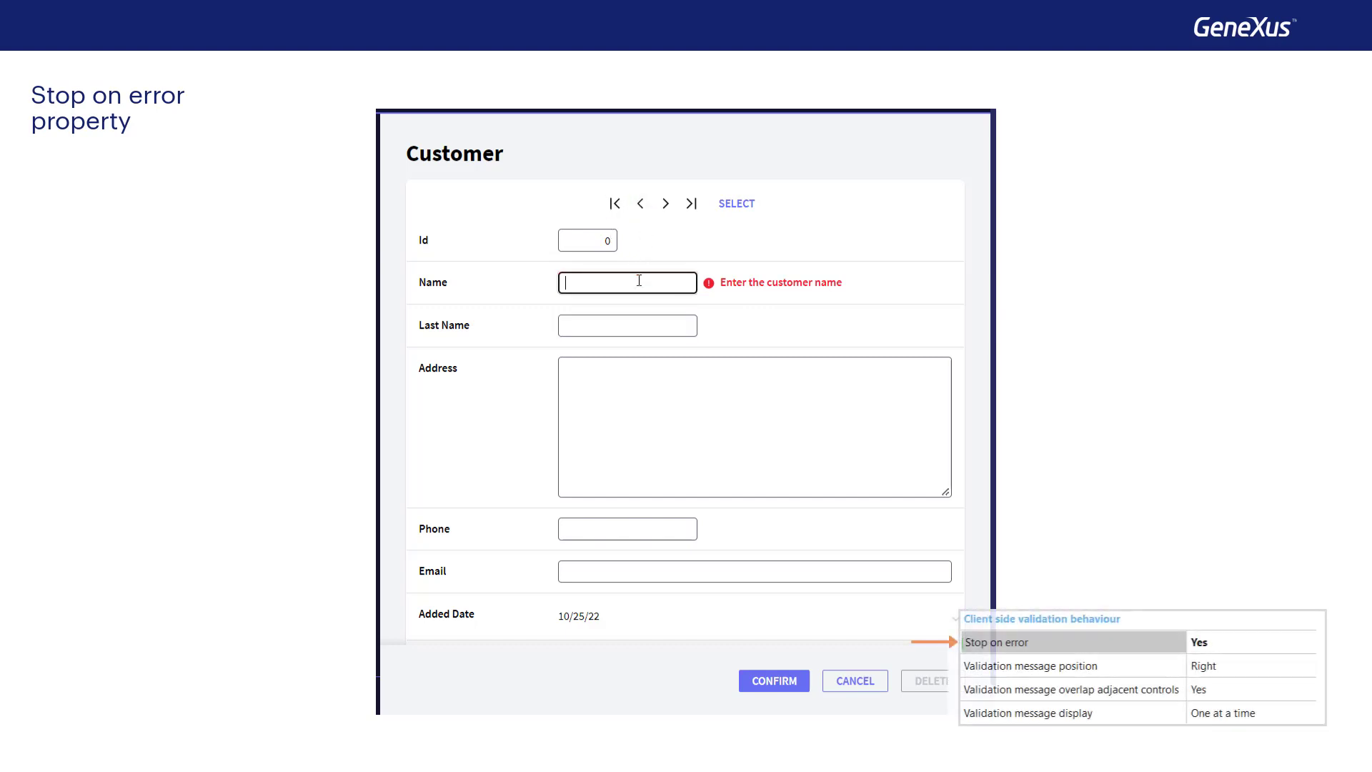
{"action": "type", "text": "To"}
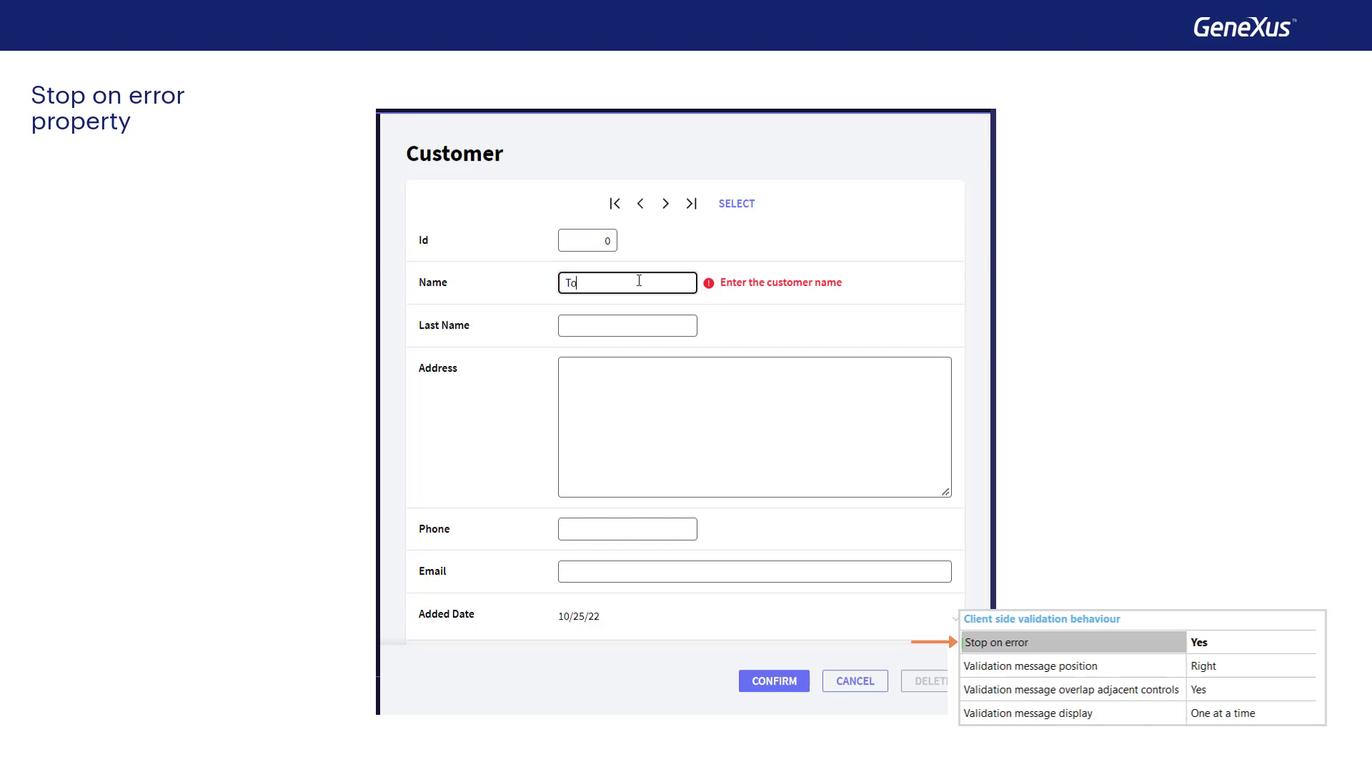
{"action": "type", "text": "m"}
{"action": "key", "text": "Tab"}
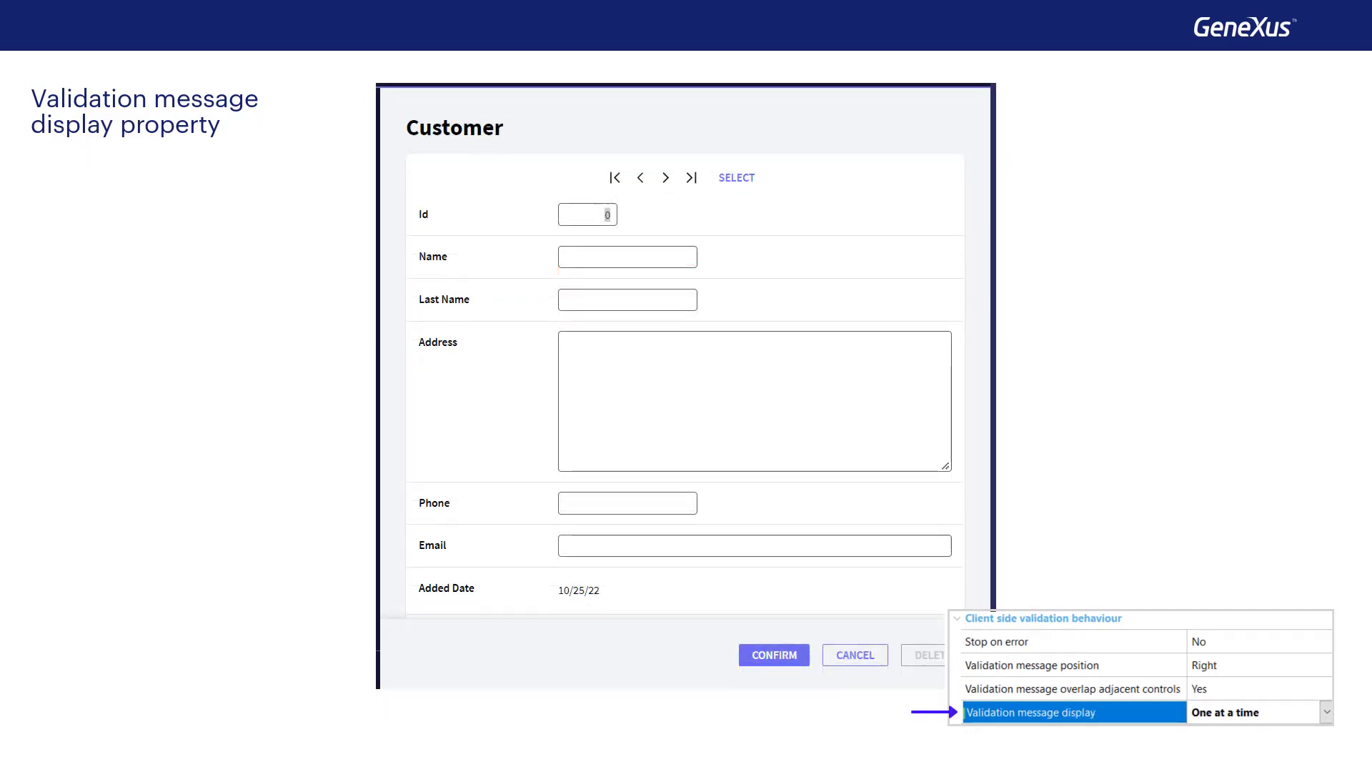
Tab from Id past the empty Name and Phone fields to Email
{"action": "left_click", "coordinate": [606, 215]}
{"action": "key", "text": "Tab"}
{"action": "key", "text": "Tab"}
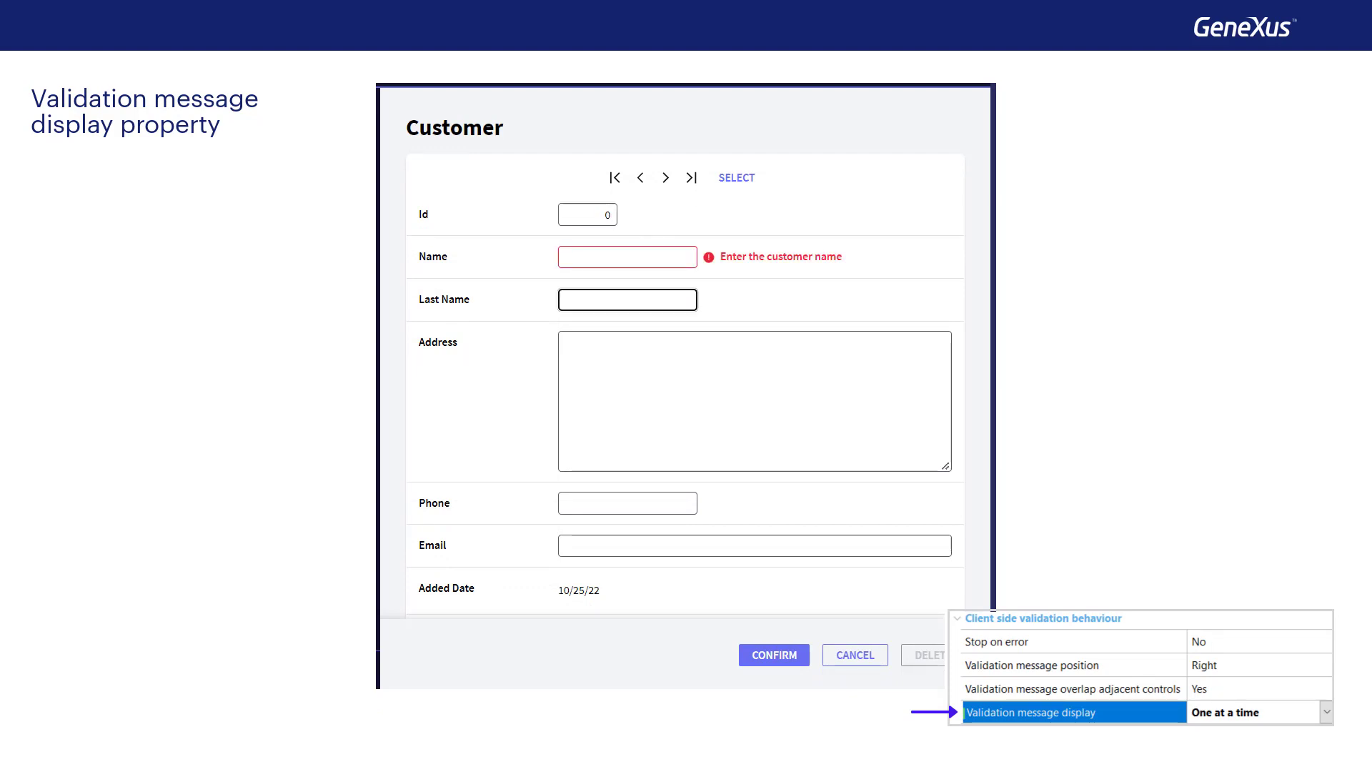
{"action": "key", "text": "Tab"}
{"action": "key", "text": "Tab"}
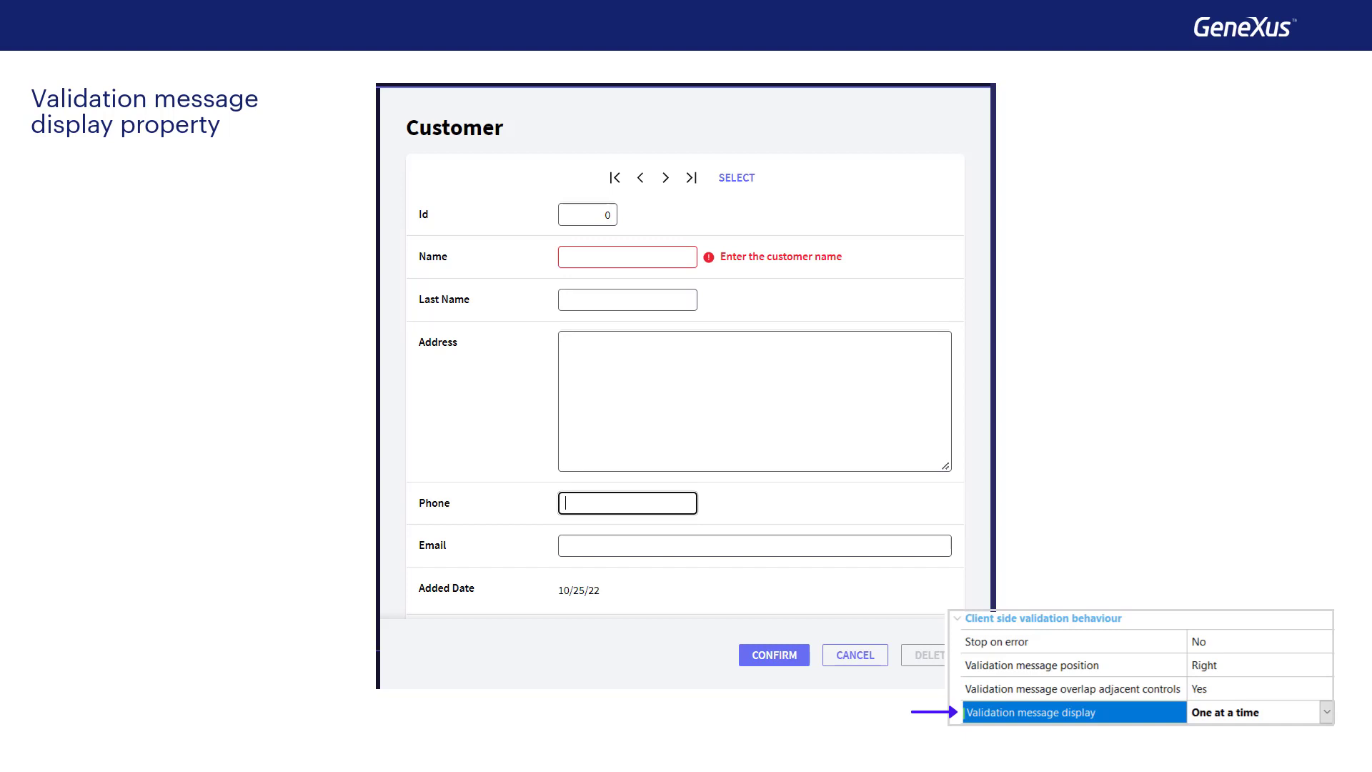
{"action": "key", "text": "Tab"}
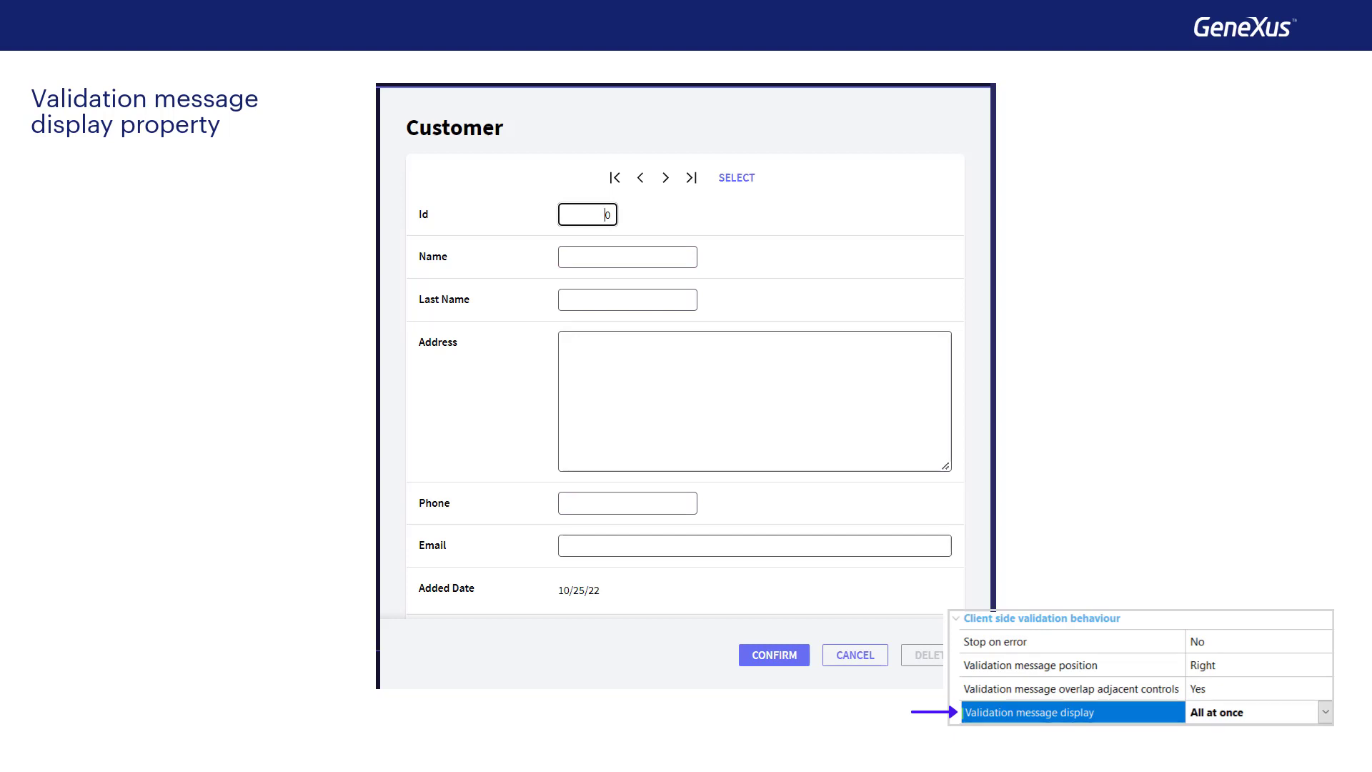
Tab past the empty Name and Phone fields with All at once display
{"action": "key", "text": "Tab"}
{"action": "key", "text": "Tab"}
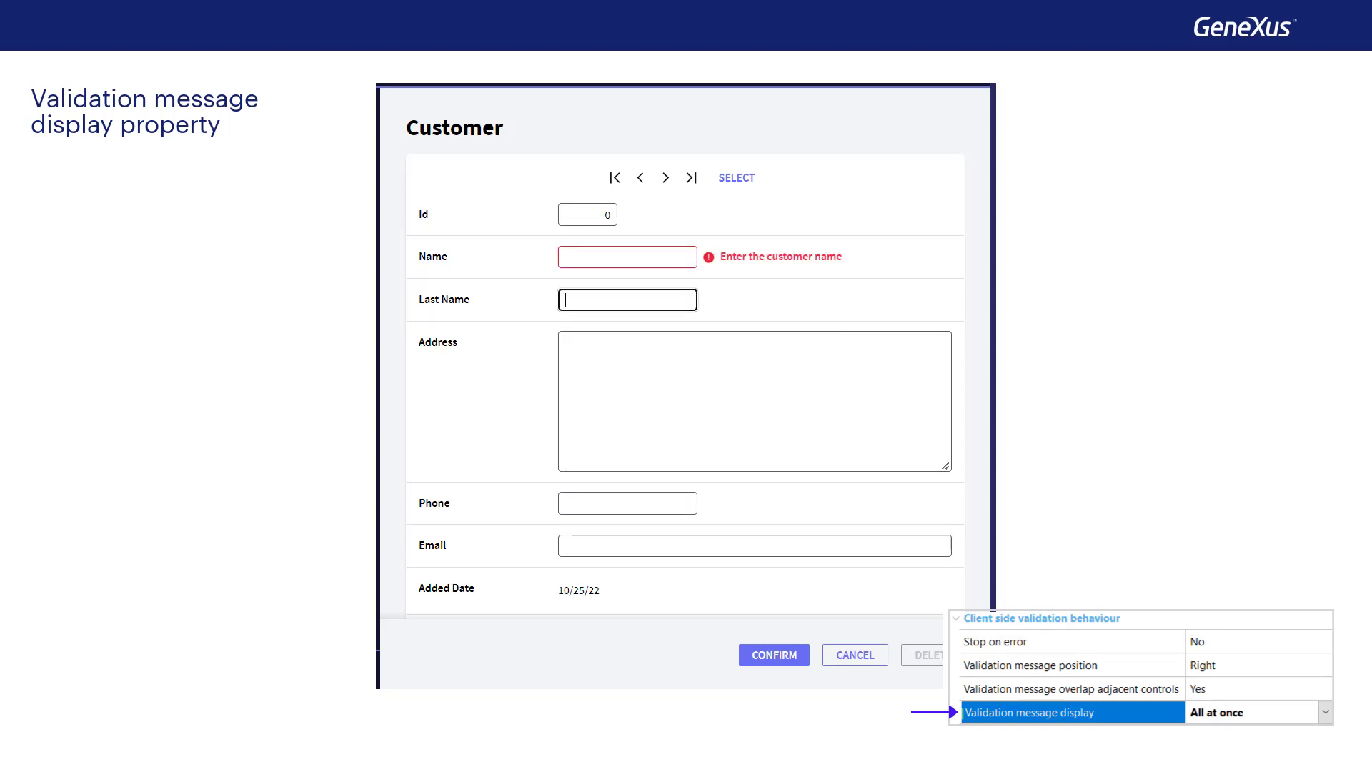
{"action": "key", "text": "Tab"}
{"action": "key", "text": "Tab"}
{"action": "key", "text": "Tab"}
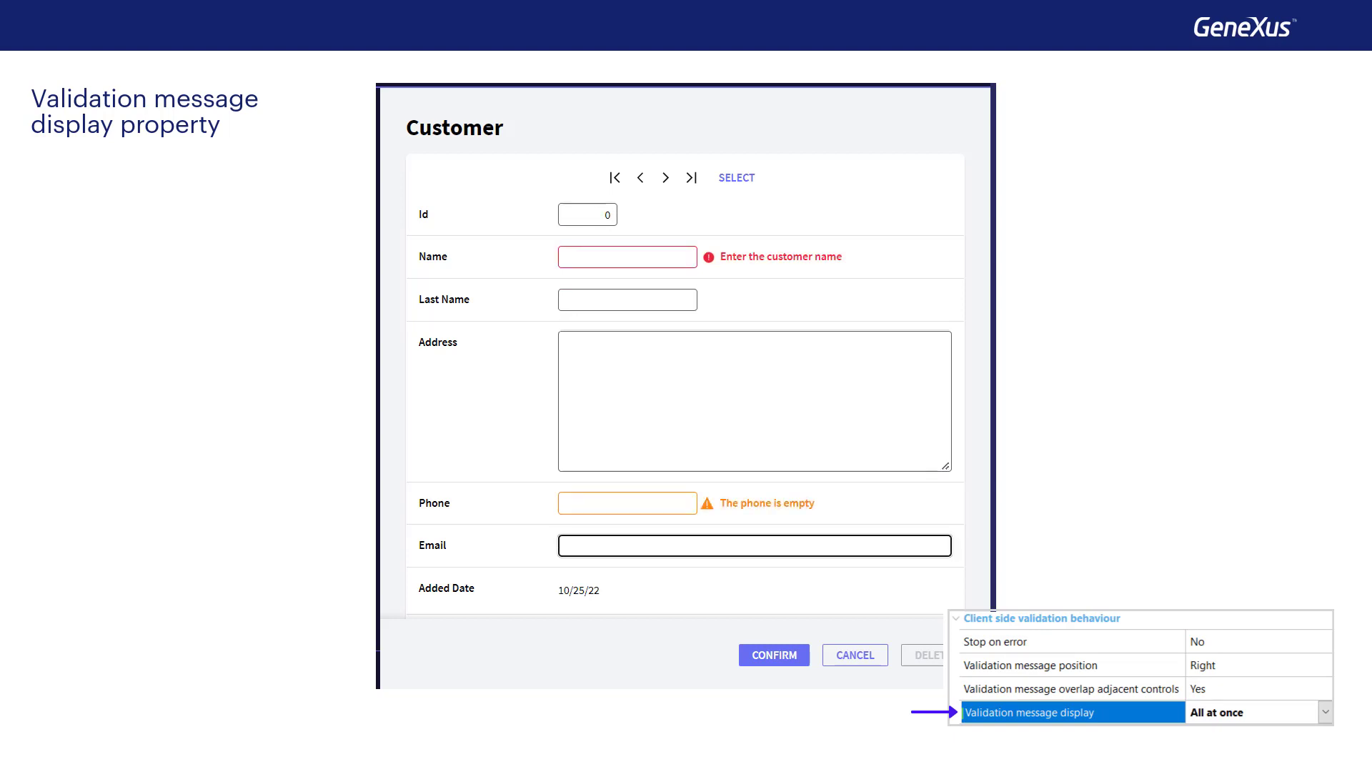